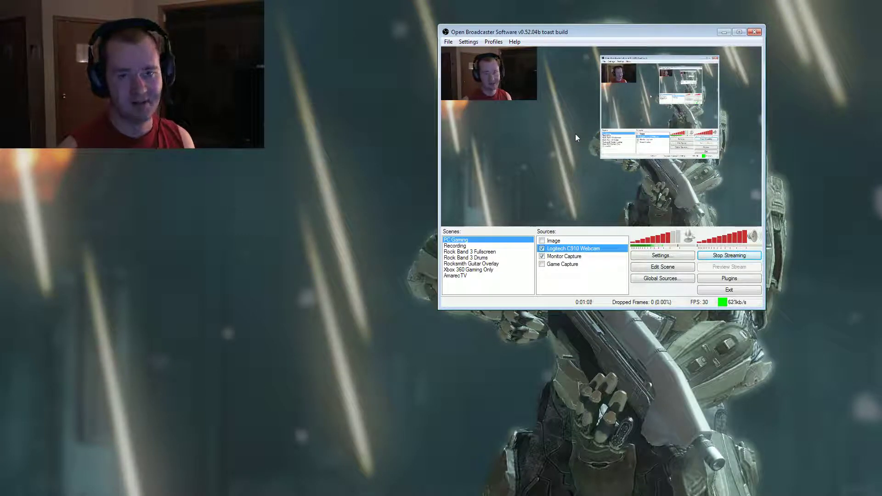
# - Turn the live preview off and back on from the preview's context menu
pyautogui.rightClick(575, 134)
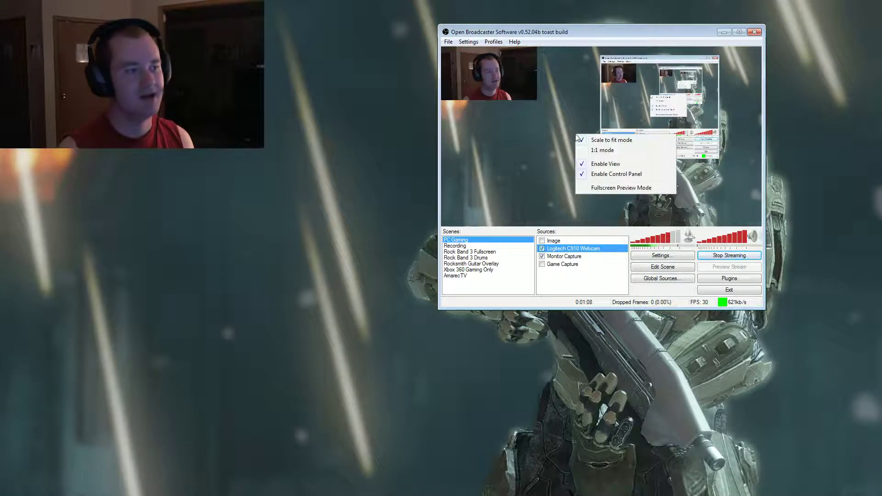
pyautogui.click(591, 165)
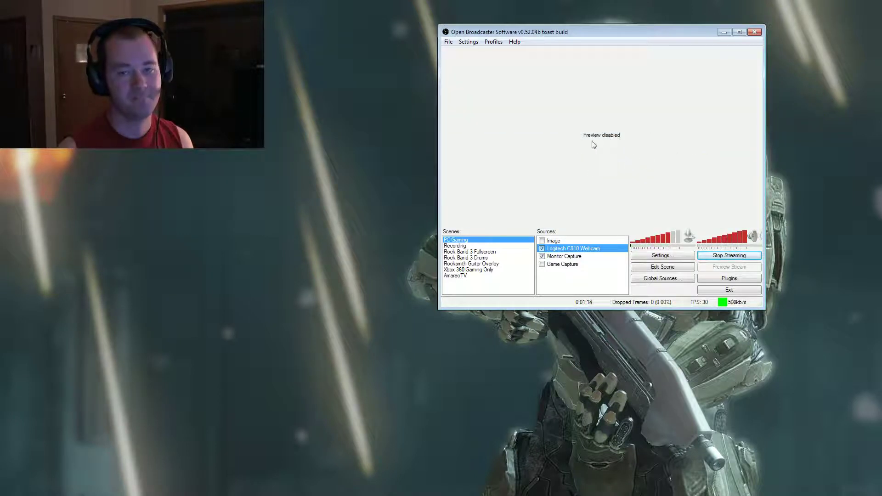
pyautogui.rightClick(592, 142)
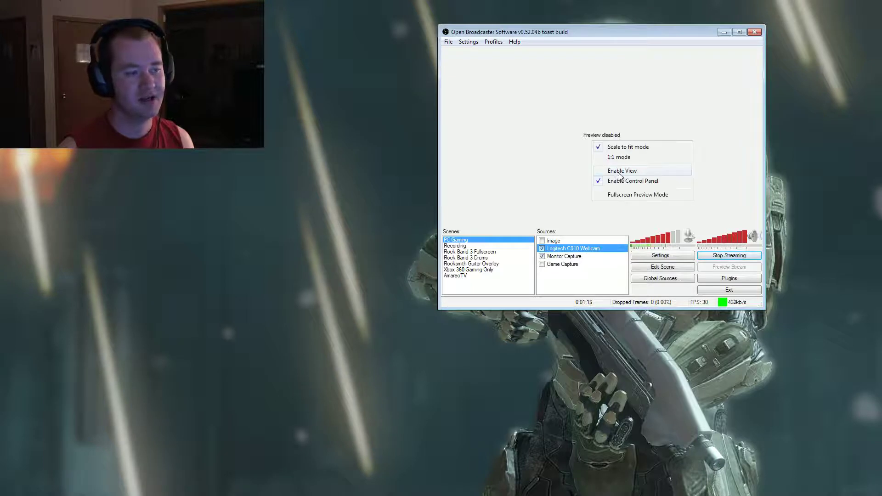
pyautogui.click(621, 172)
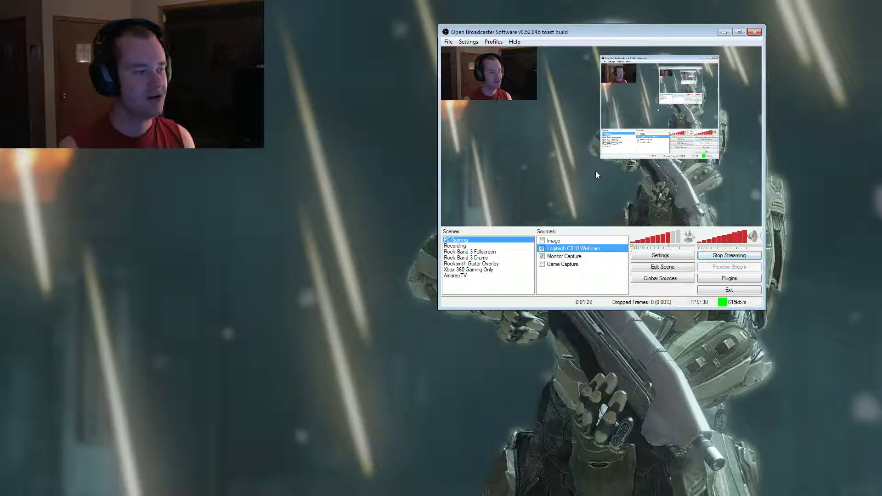
# - Show the preview full screen, return to normal view, then dismiss the preview options
pyautogui.rightClick(591, 151)
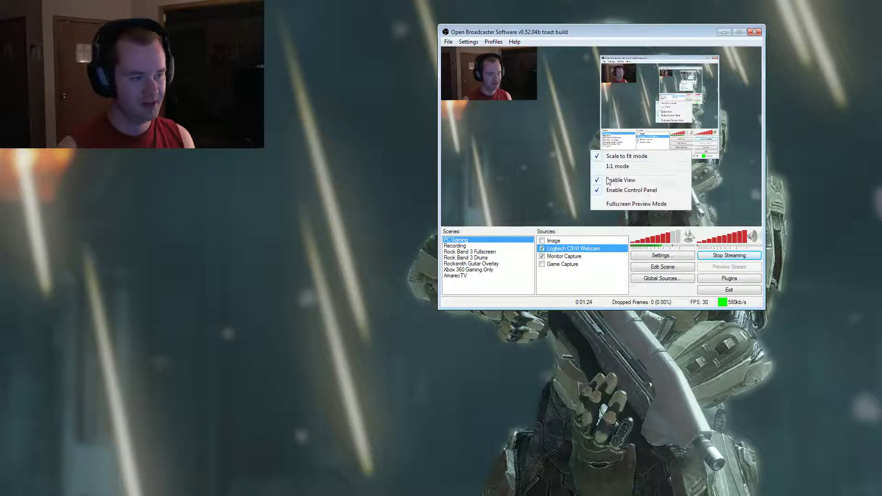
pyautogui.click(622, 206)
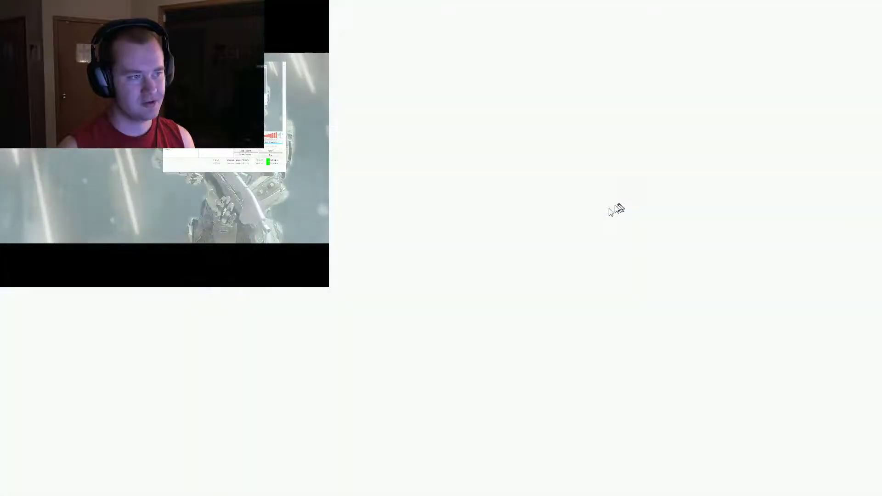
pyautogui.rightClick(541, 203)
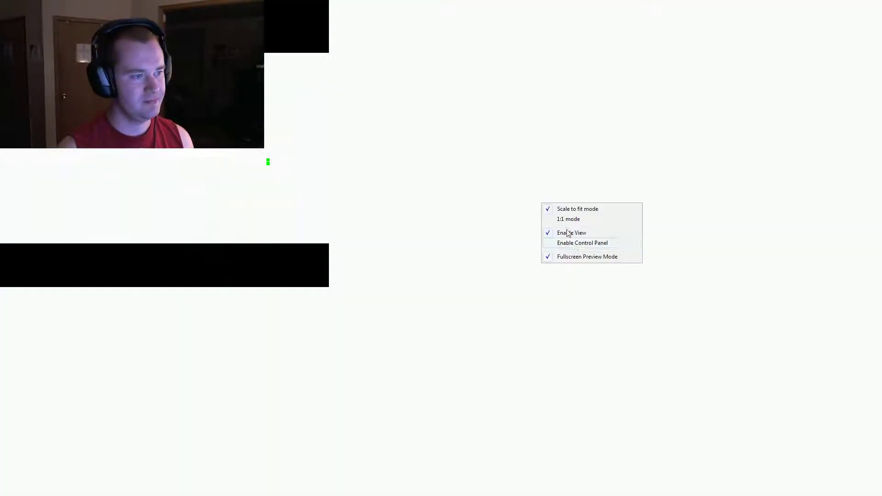
pyautogui.click(578, 260)
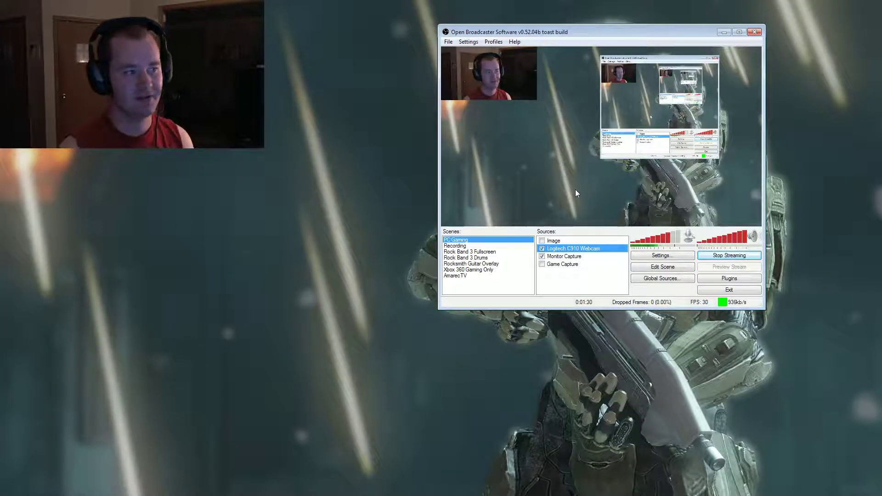
pyautogui.rightClick(572, 186)
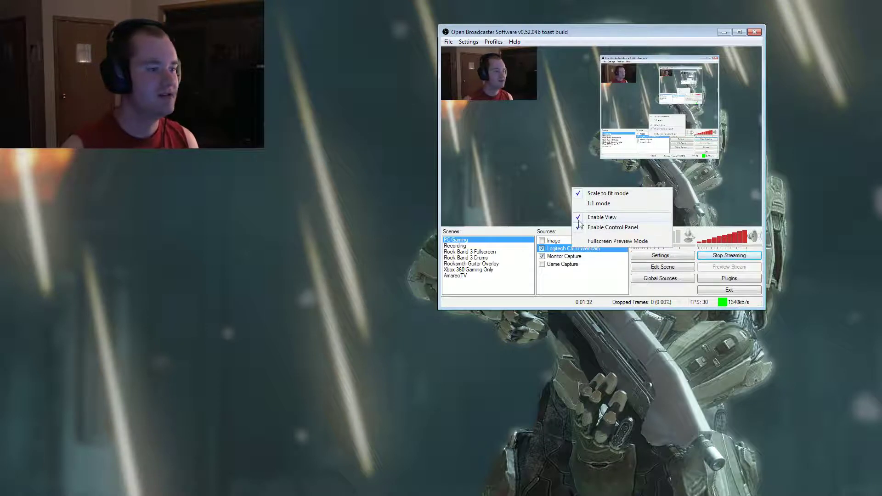
pyautogui.click(580, 55)
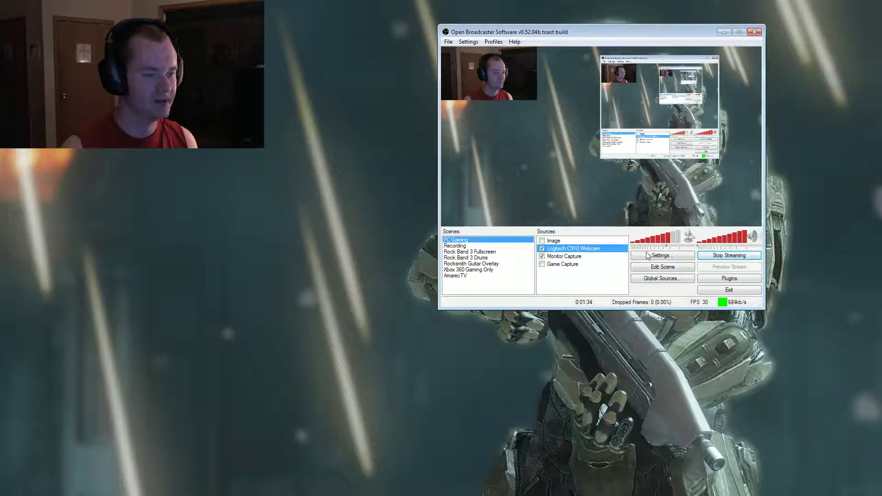
# - Open Settings, move the dialog down-left, and go to the Video page via Broadcast Settings
pyautogui.click(664, 259)
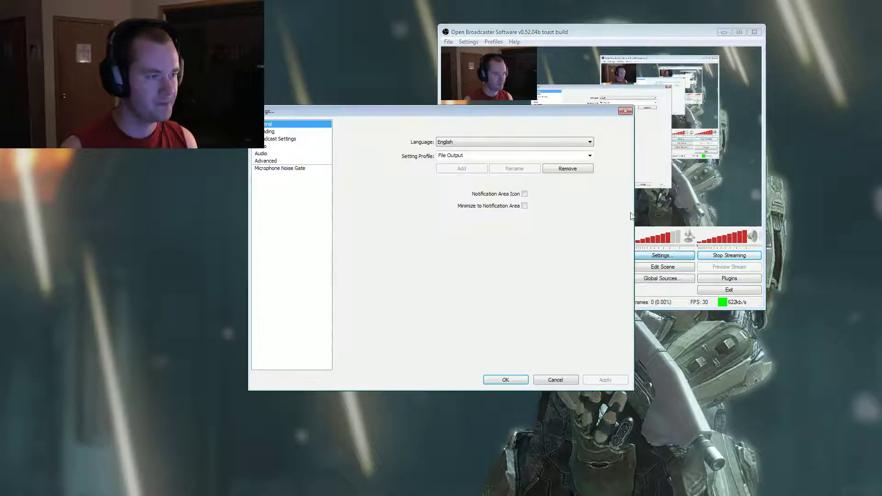
pyautogui.moveTo(485, 111); pyautogui.dragTo(474, 153)
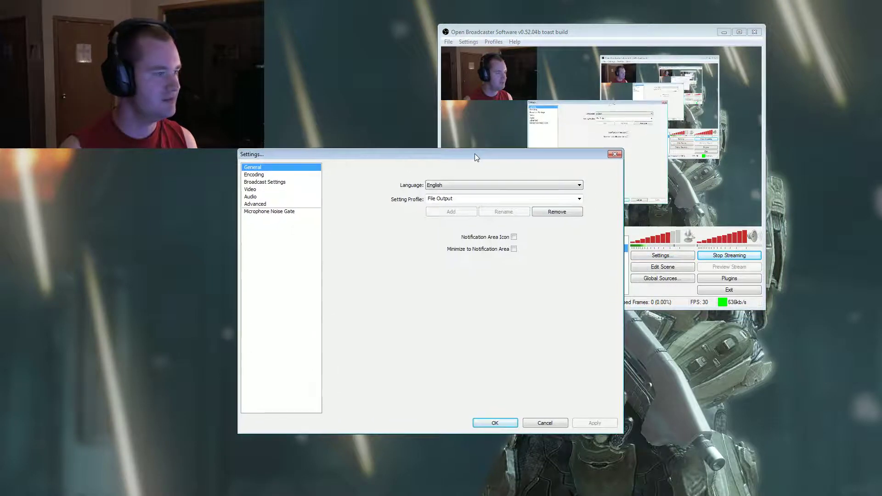
pyautogui.click(266, 183)
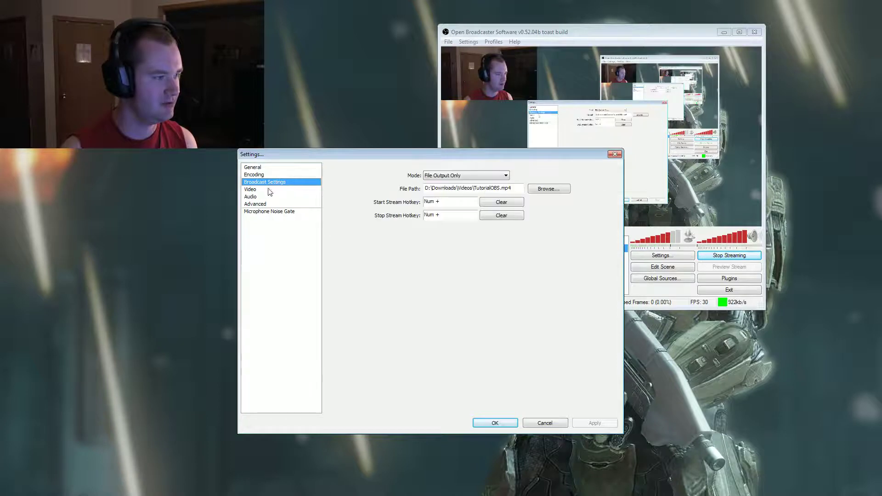
pyautogui.click(269, 190)
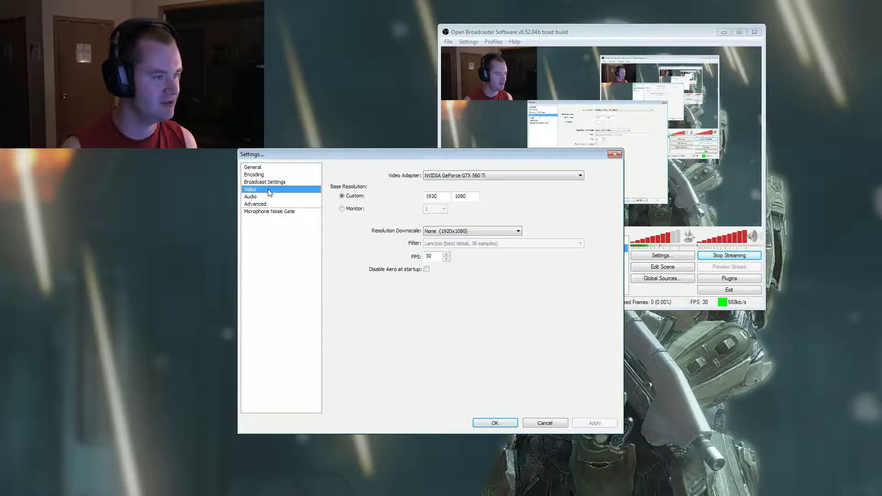
# - Keep the NVIDIA GeForce GTX 560 Ti video adapter, then go to the Audio page
pyautogui.click(473, 178)
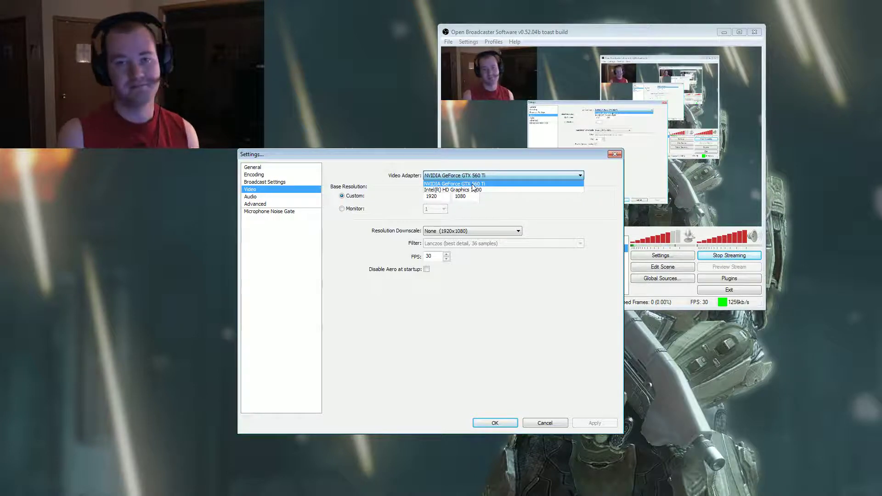
pyautogui.click(473, 184)
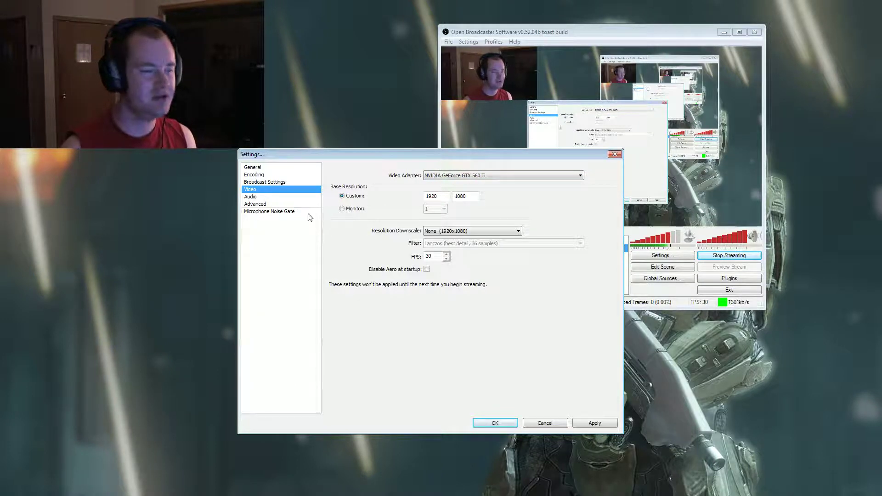
pyautogui.click(264, 197)
# - Confirm Yes in the 'Apply settings?' prompt
pyautogui.click(409, 281)
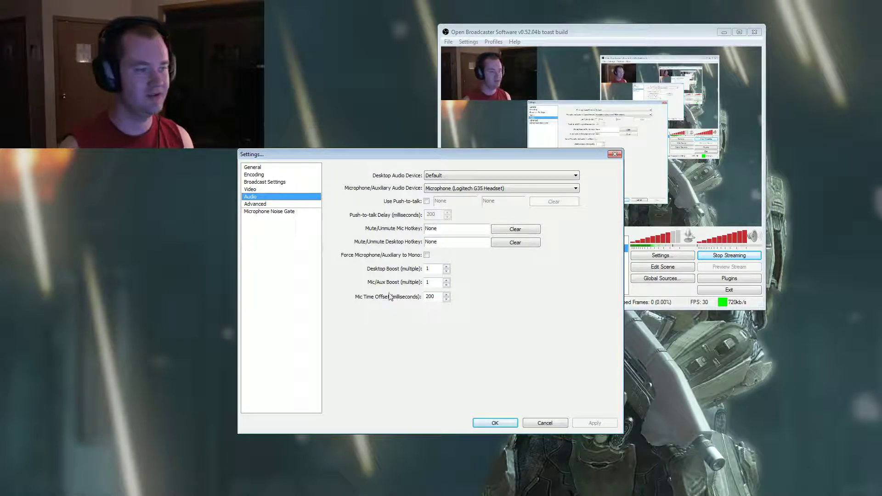
# - Open the Advanced settings page and check CPU load in Task Manager
pyautogui.click(271, 204)
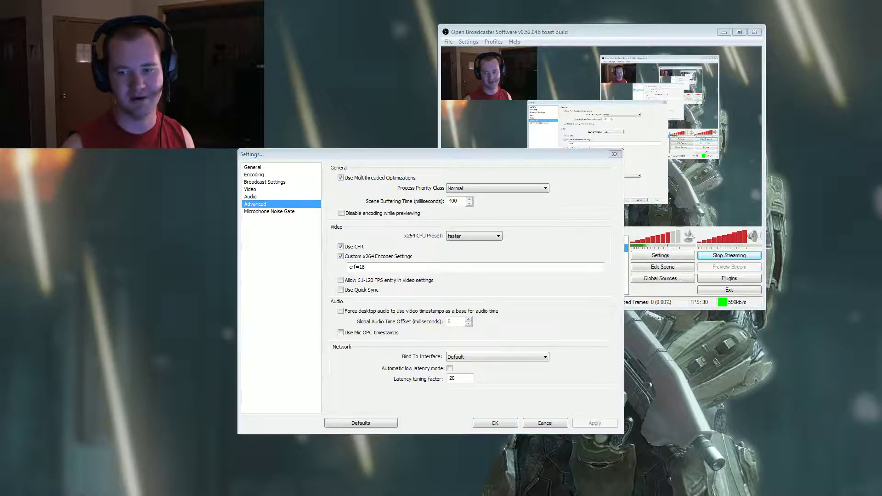
pyautogui.hotkey('ctrl', 'Tab')
pyautogui.hotkey('ctrl', 'Tab')
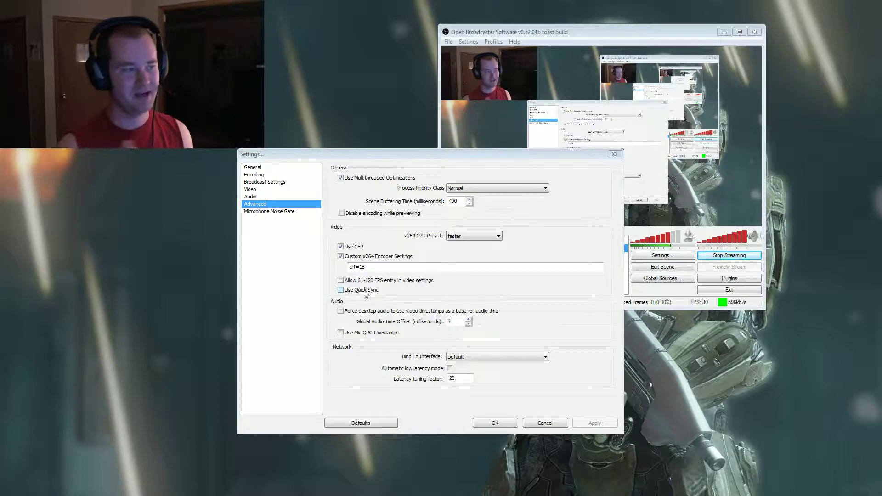
pyautogui.click(462, 235)
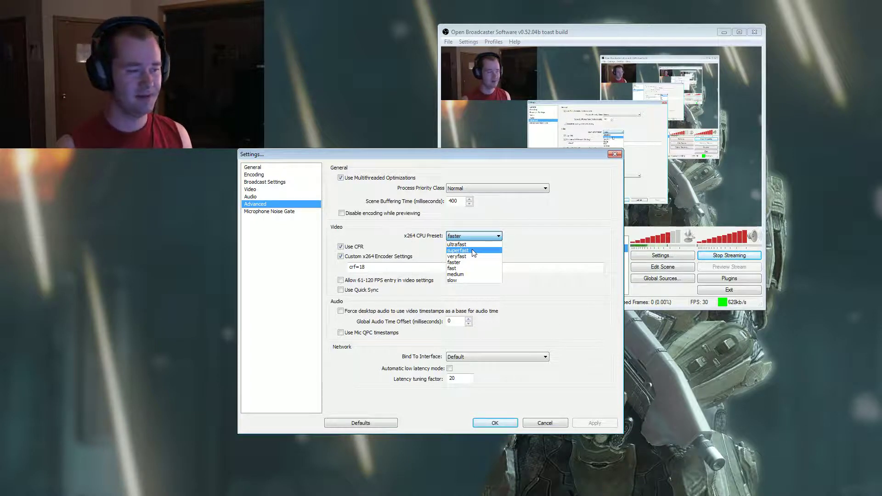
pyautogui.click(521, 241)
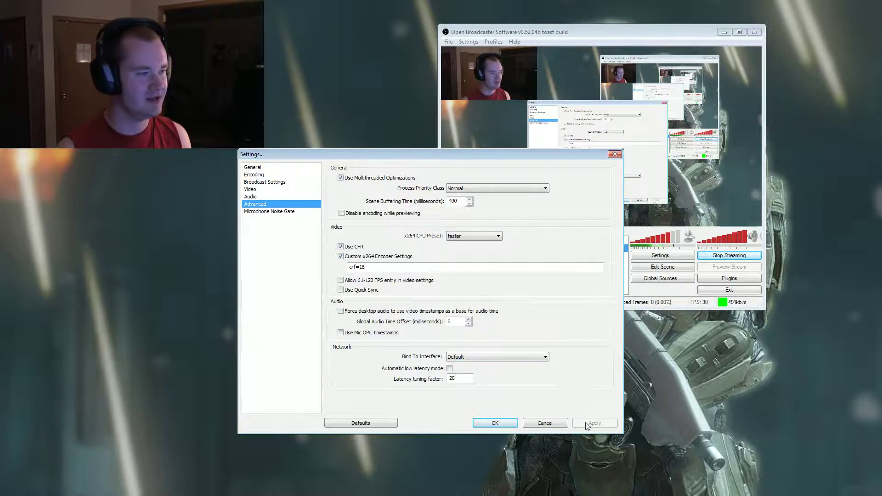
# - Review the Microphone Noise Gate thresholds, then return to the Video page
pyautogui.click(288, 212)
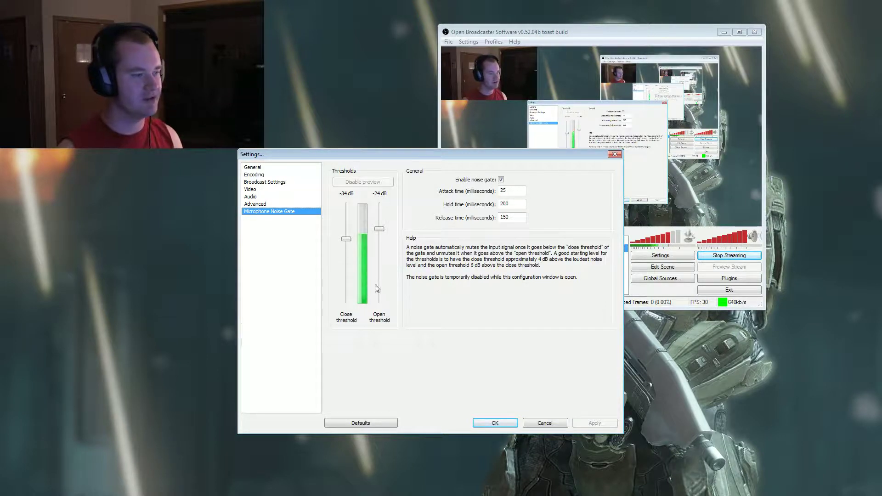
pyautogui.click(269, 192)
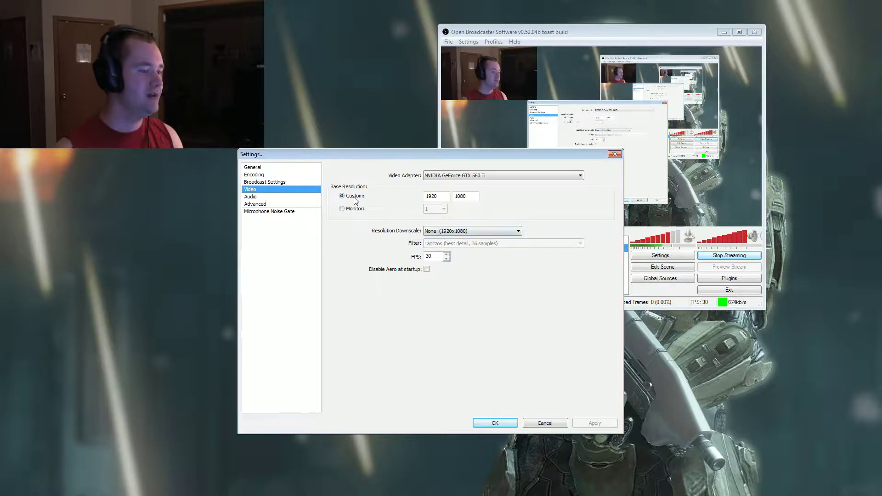
# - Expand the Resolution Downscale dropdown on the Video page
pyautogui.click(426, 231)
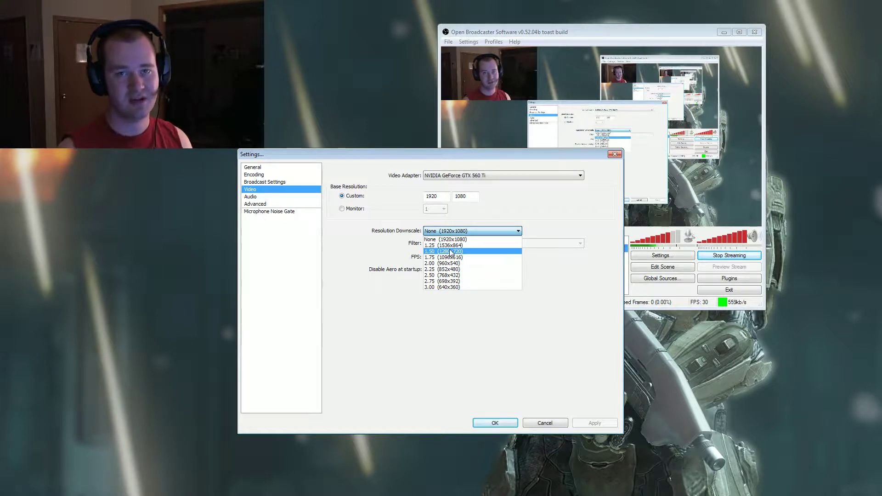
# - Set the downscale to 1.50 (1280x720), keeping the Lanczos filter
pyautogui.click(451, 251)
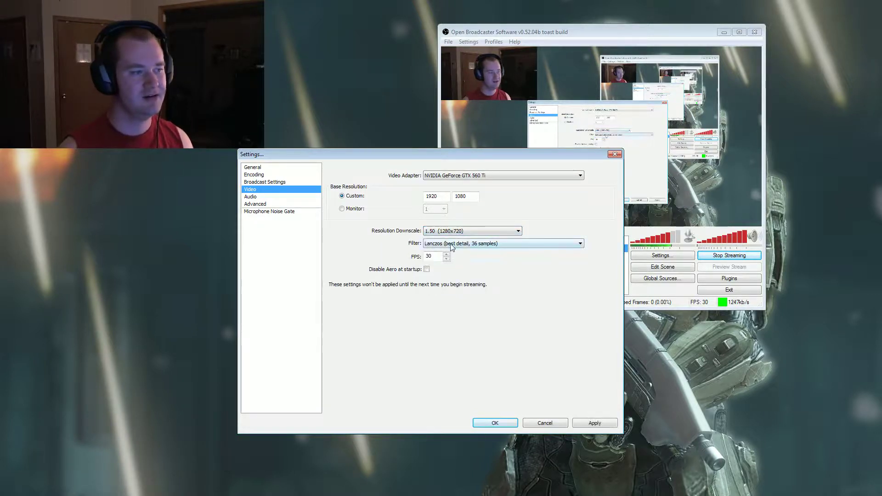
pyautogui.click(447, 247)
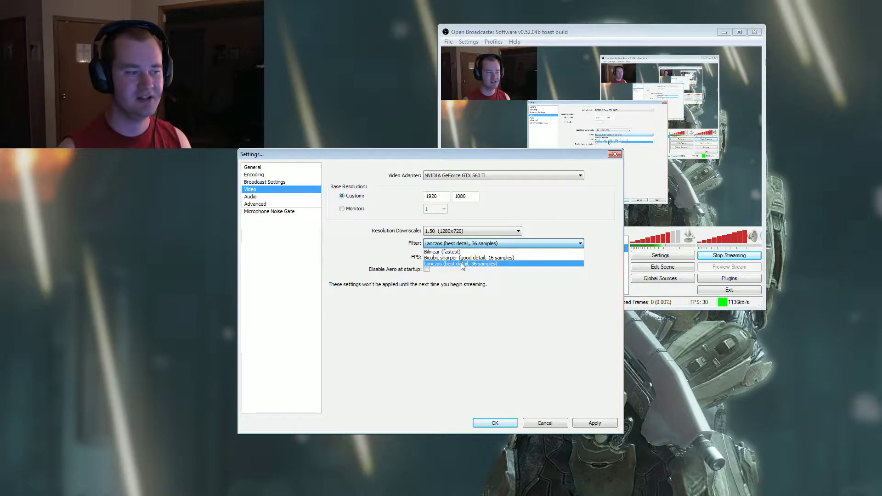
pyautogui.click(463, 265)
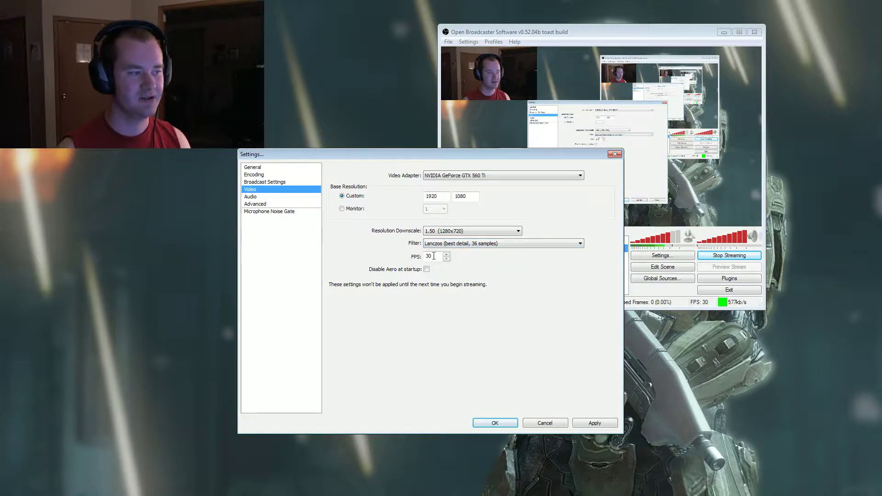
# - Restore downscale to None (1920x1080), apply it, and go to Broadcast Settings
pyautogui.click(474, 231)
pyautogui.click(464, 239)
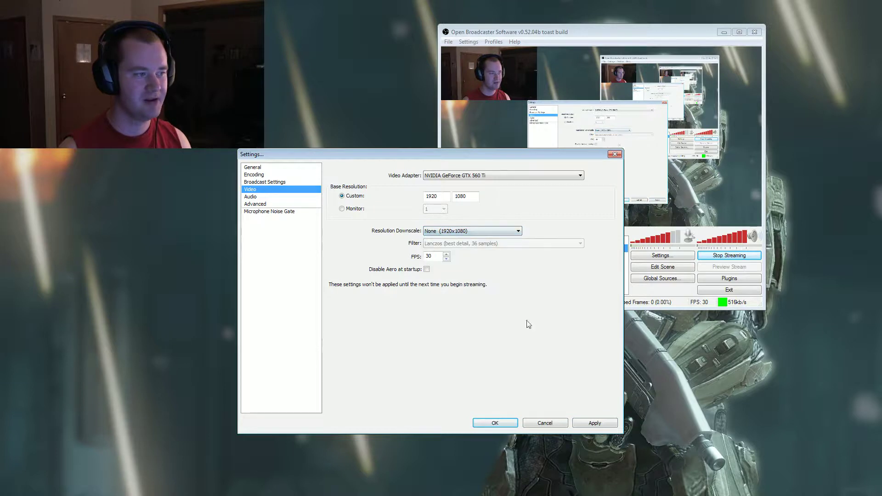
pyautogui.click(588, 424)
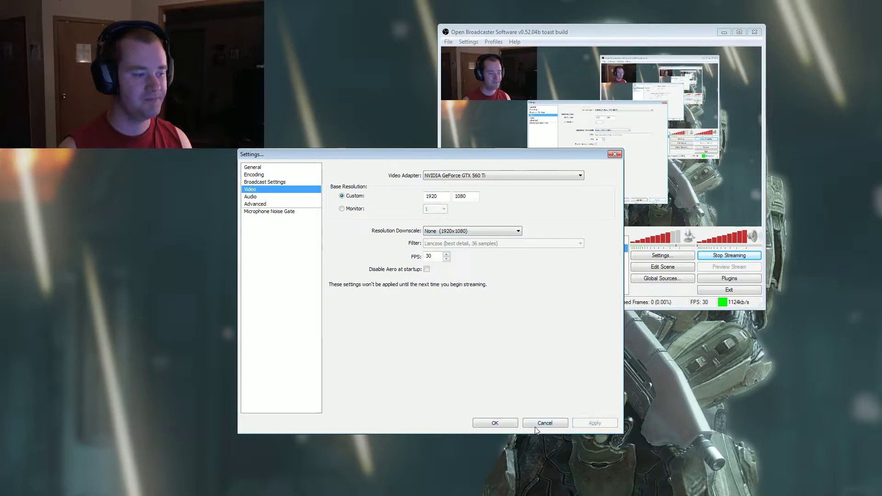
pyautogui.click(294, 183)
# - View the Encoding and General pages, then close Settings with OK
pyautogui.click(280, 174)
pyautogui.click(279, 168)
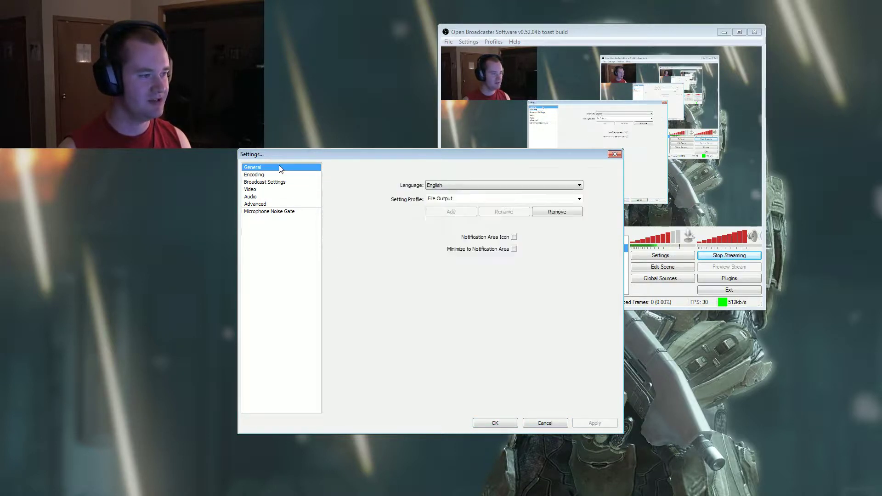
pyautogui.click(495, 423)
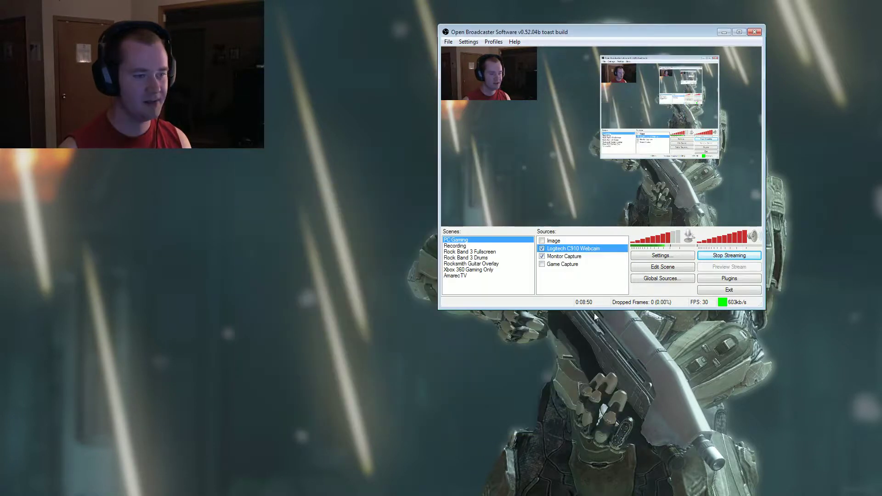